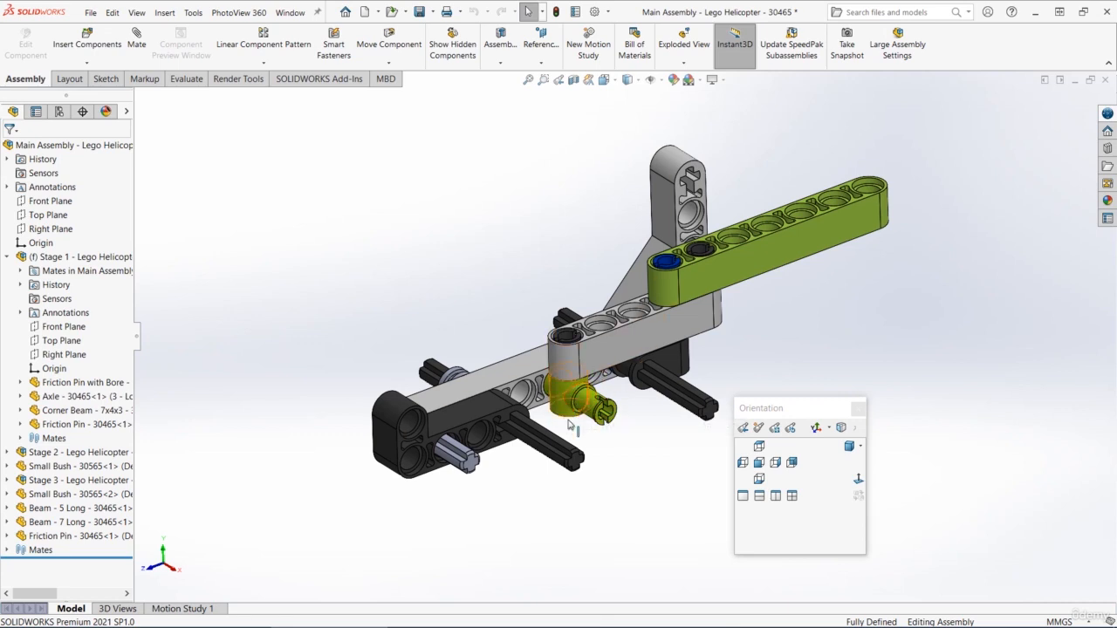
# Open the yellow-green friction pin with bore from the assembly as its own part.
pyautogui.click(565, 406)
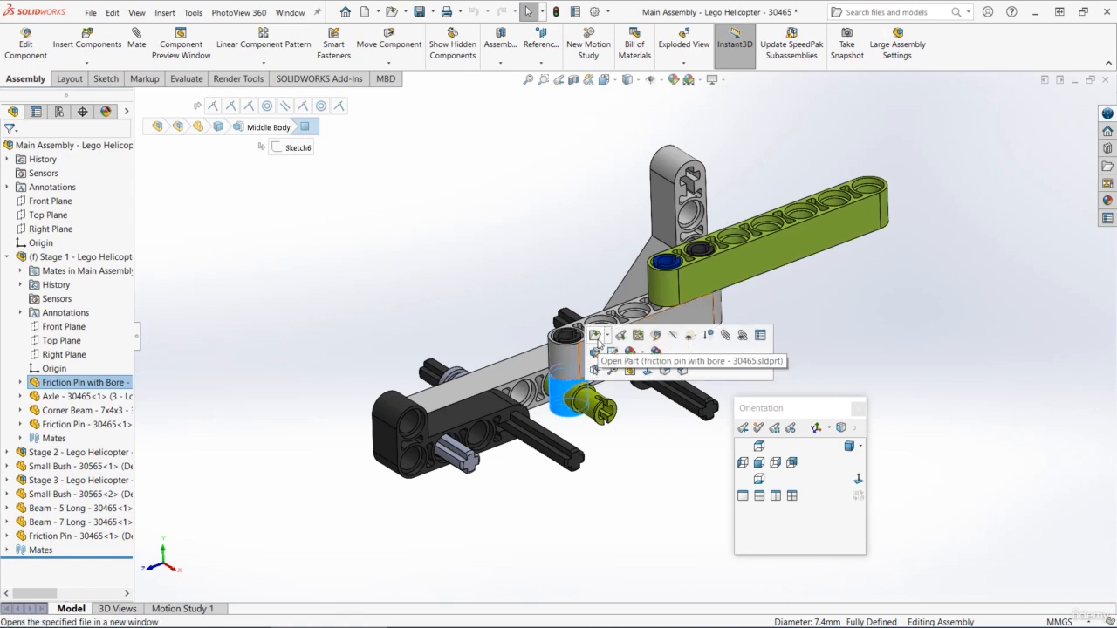
pyautogui.click(597, 337)
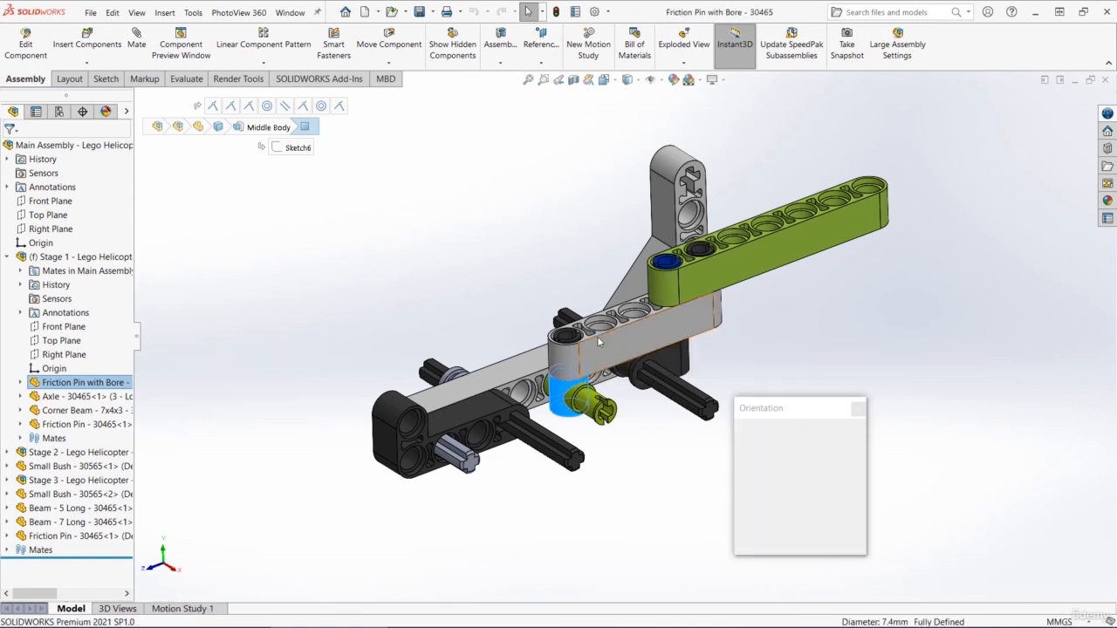
pyautogui.moveTo(598, 274); pyautogui.dragTo(606, 235, button='middle')
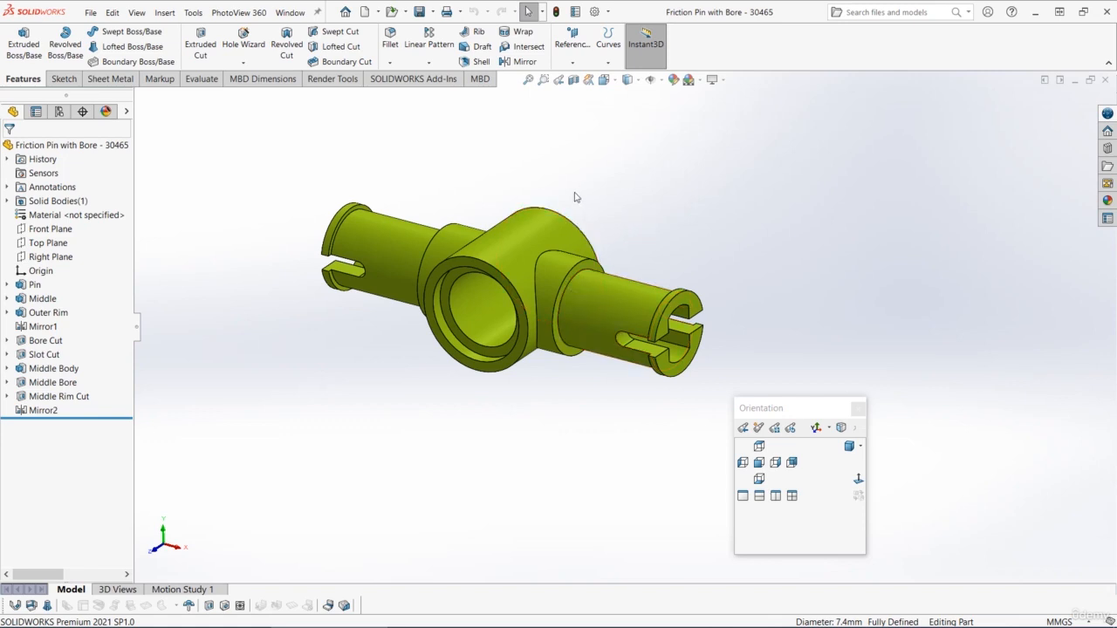
# Save the part as a copy and open it, named "One Sided Friction Pin with Bore - 30465".
pyautogui.click(90, 12)
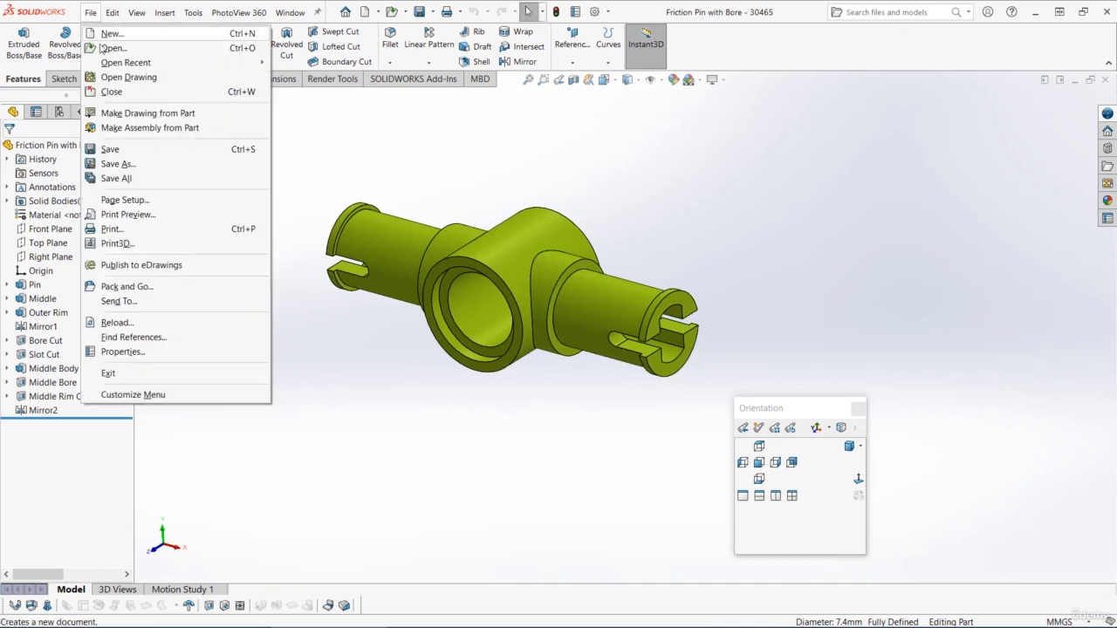
pyautogui.click(118, 163)
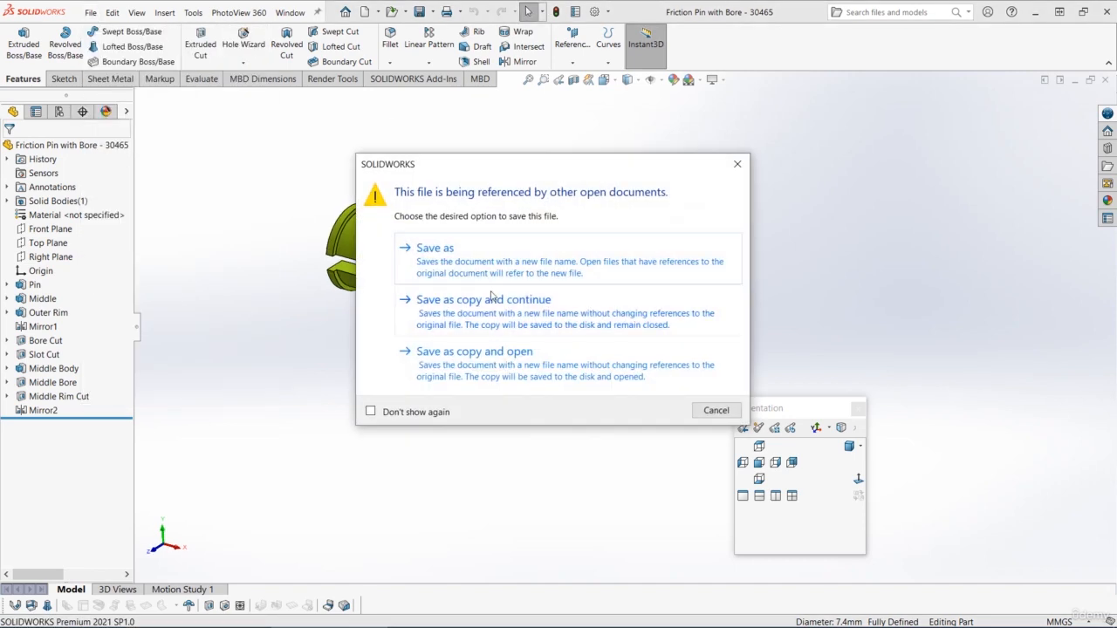
pyautogui.click(483, 362)
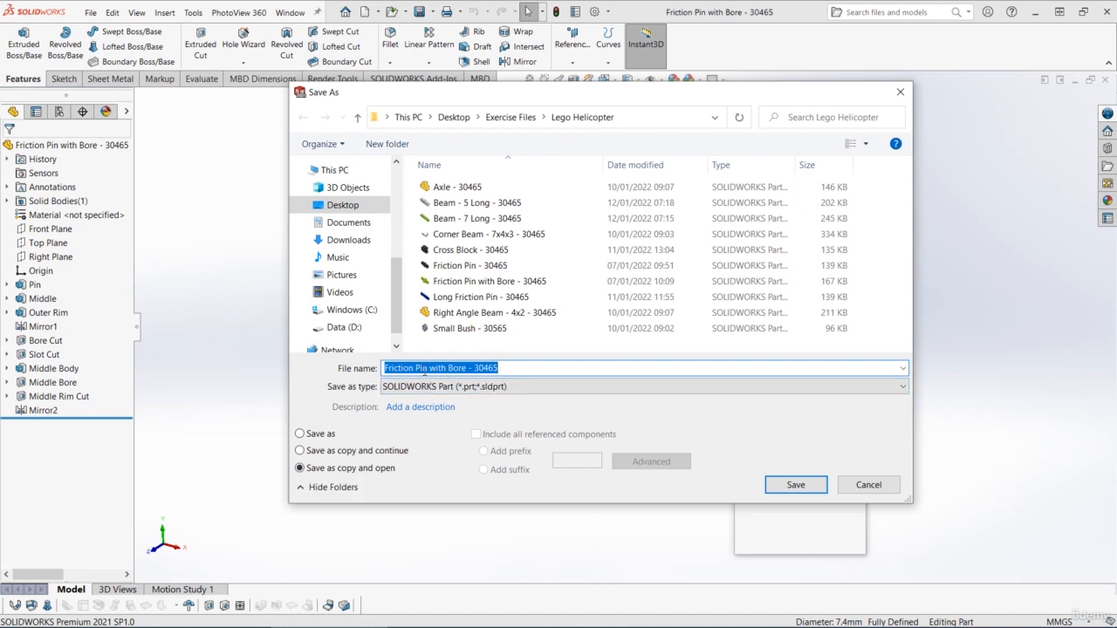
pyautogui.click(425, 368)
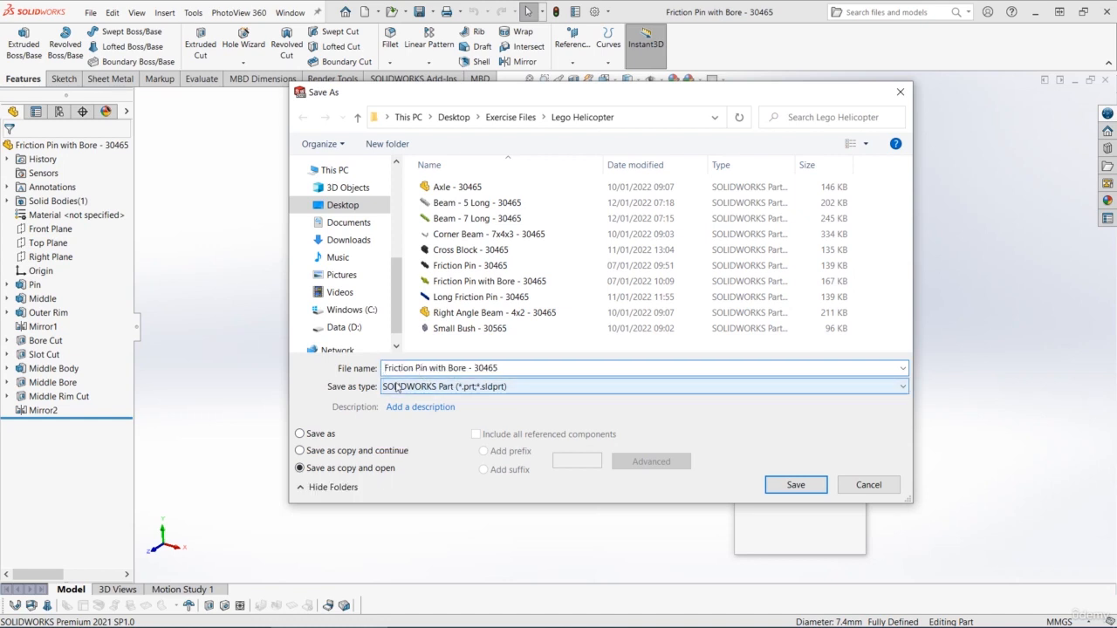
pyautogui.write('One Sided')
pyautogui.click(784, 487)
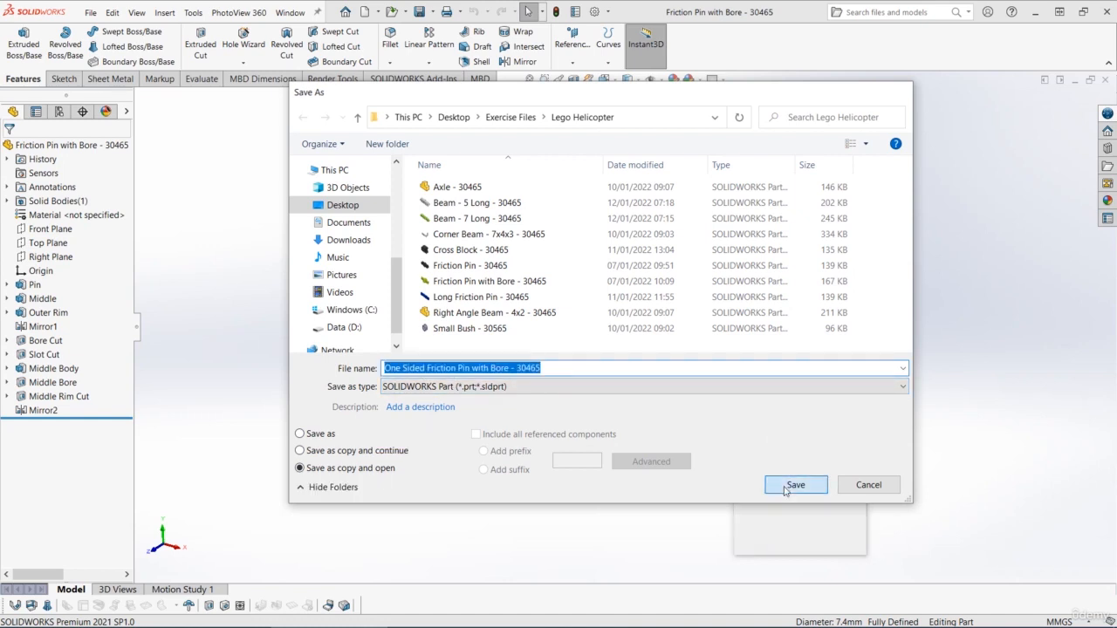
pyautogui.click(549, 311)
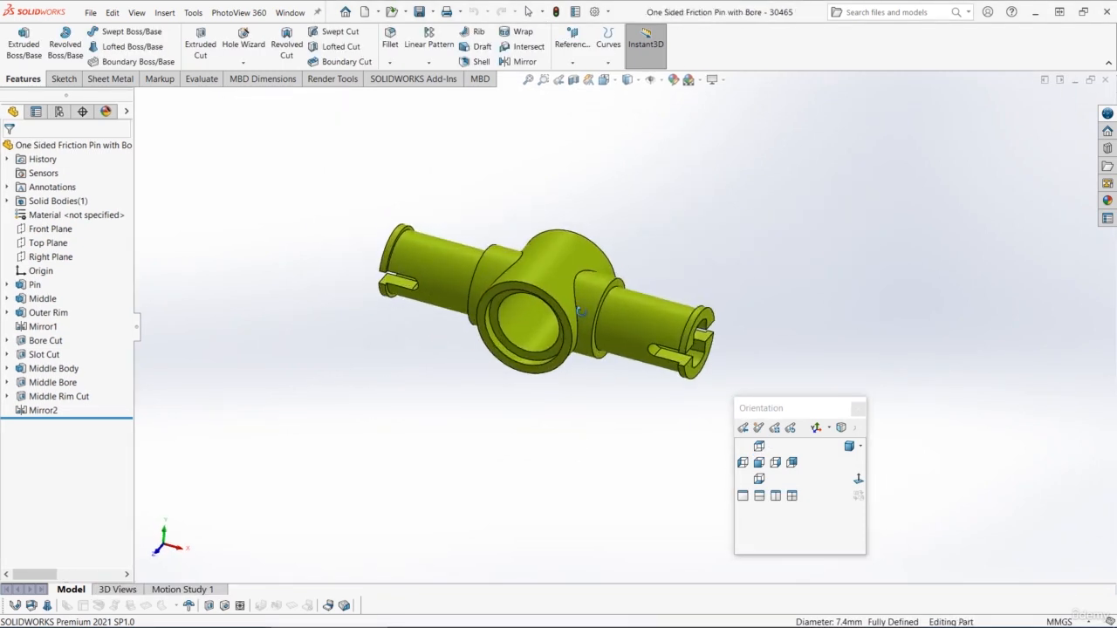
# Roll the model back to just after the Pin feature and change its extrusion to Blind with a depth of 11.35 mm.
pyautogui.moveTo(125, 427); pyautogui.dragTo(103, 290)
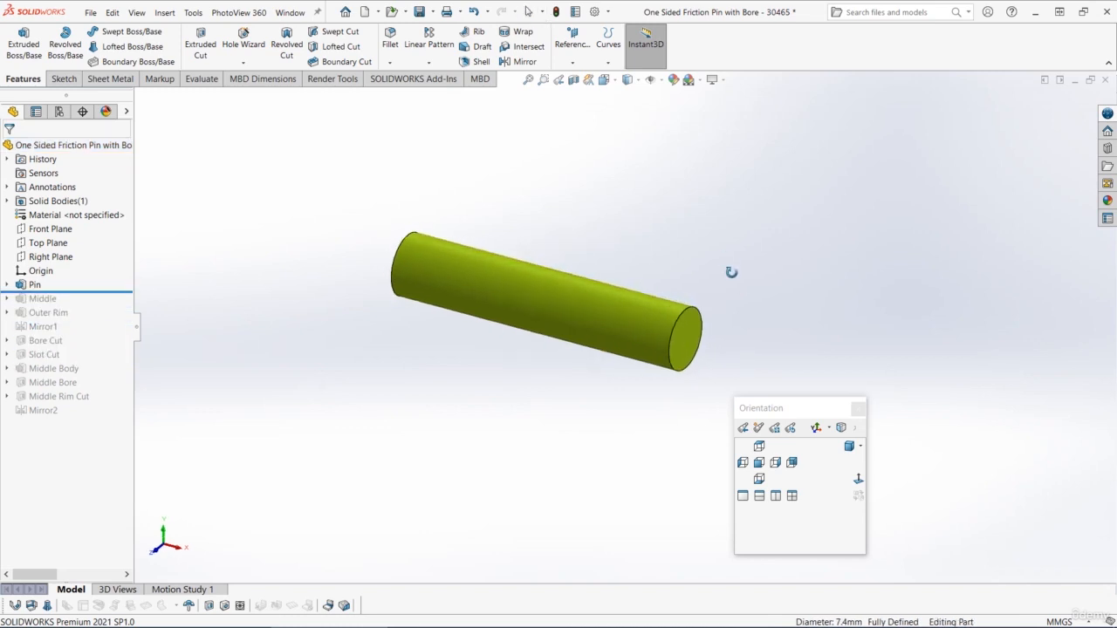
pyautogui.scroll(-2, 732, 293)
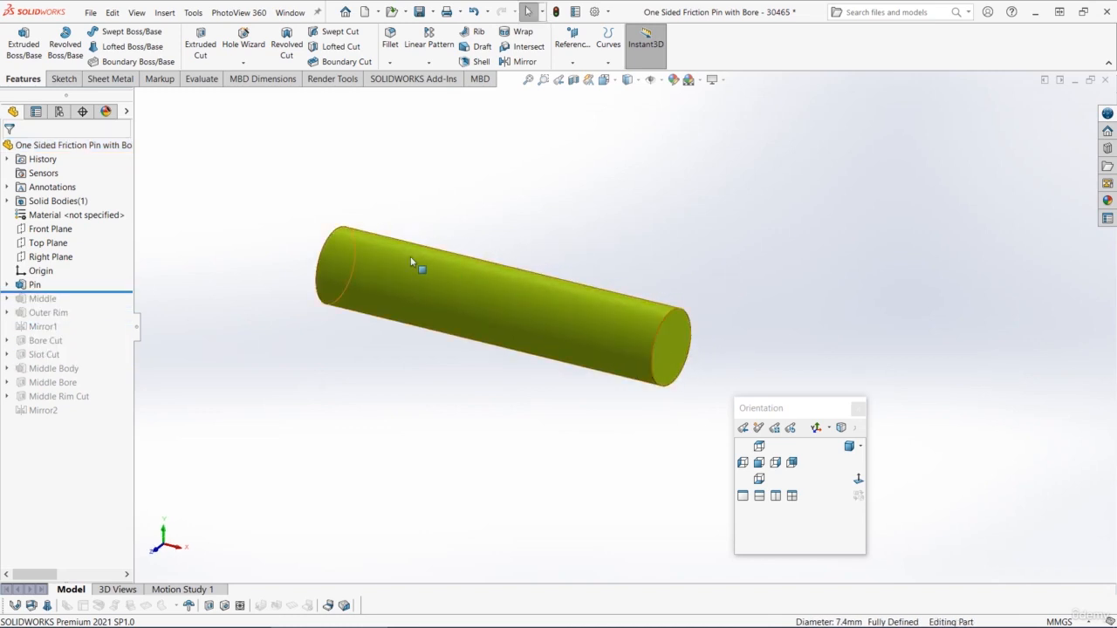
pyautogui.click(35, 285)
pyautogui.click(37, 247)
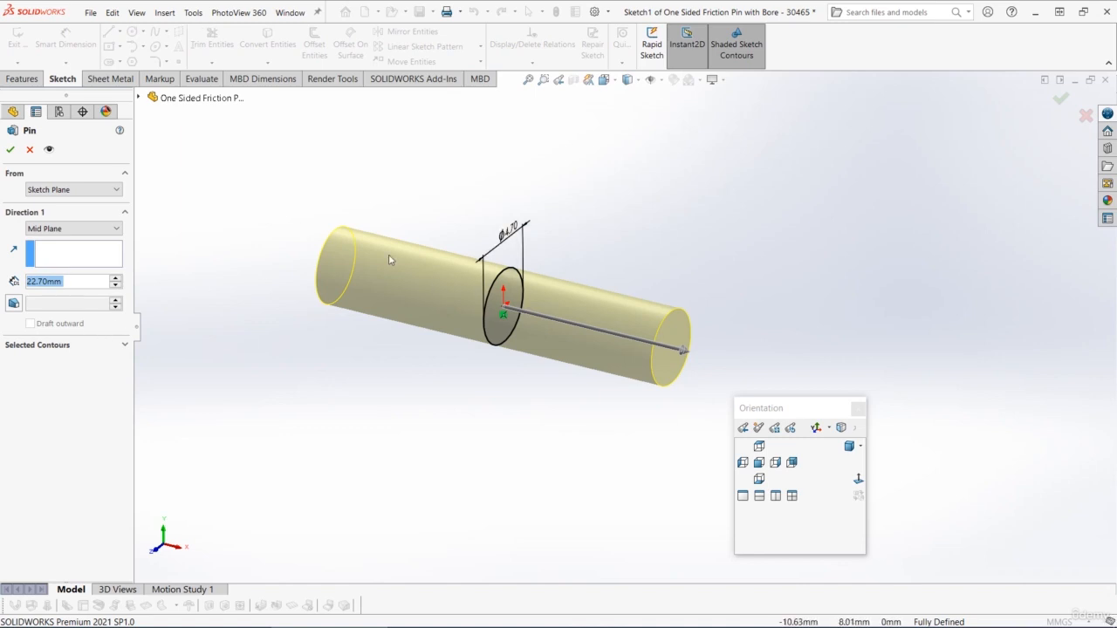
pyautogui.click(68, 228)
pyautogui.click(66, 241)
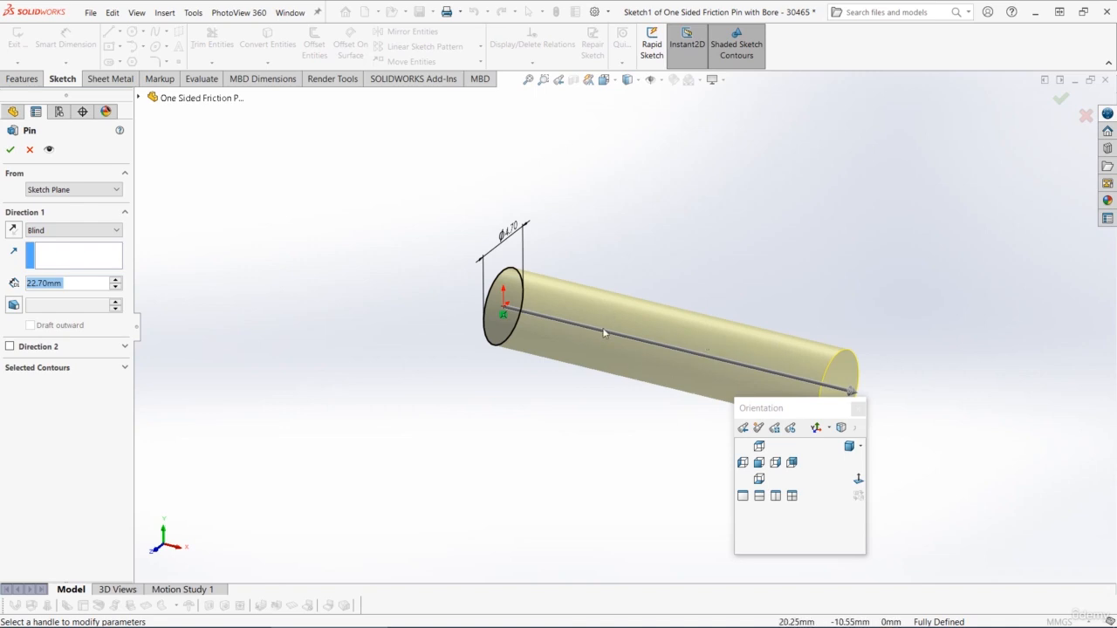
pyautogui.click(75, 285)
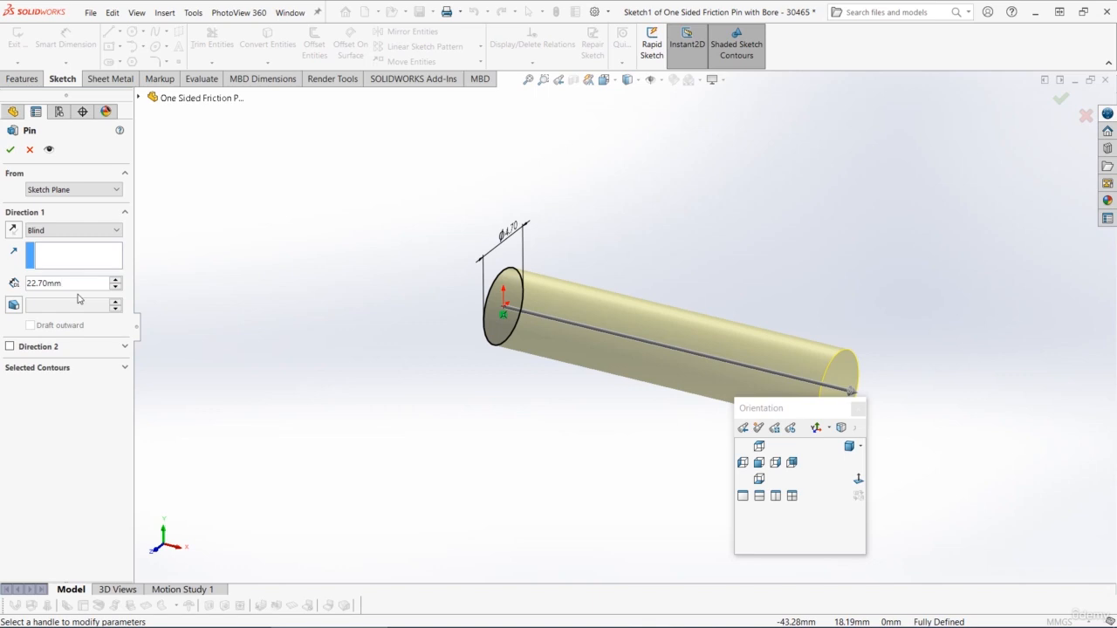
pyautogui.write('/2')
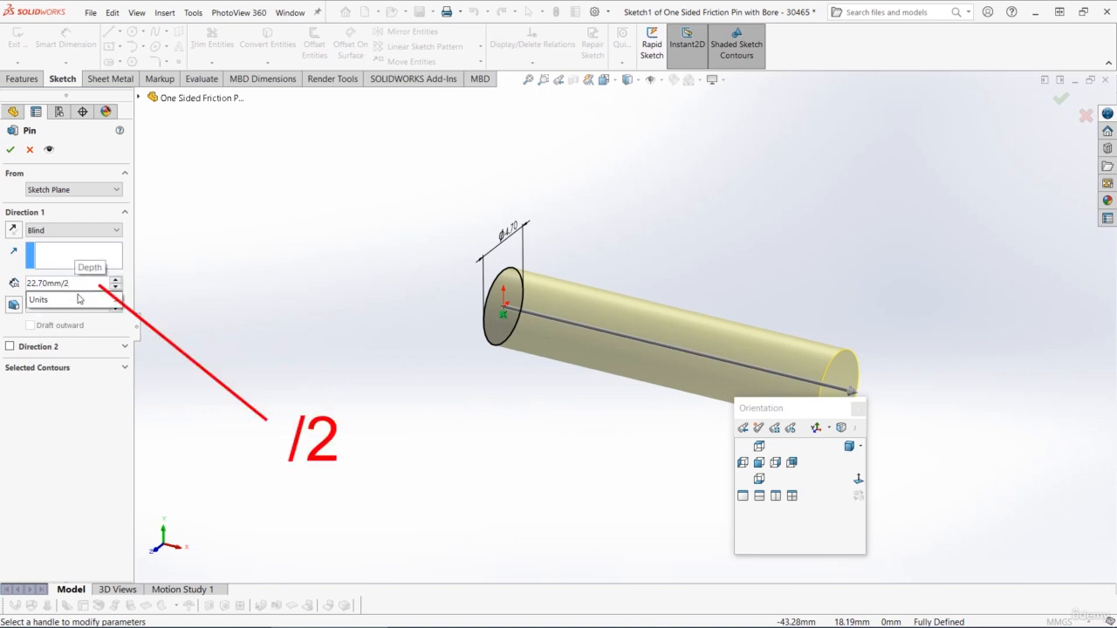
pyautogui.press('Return')
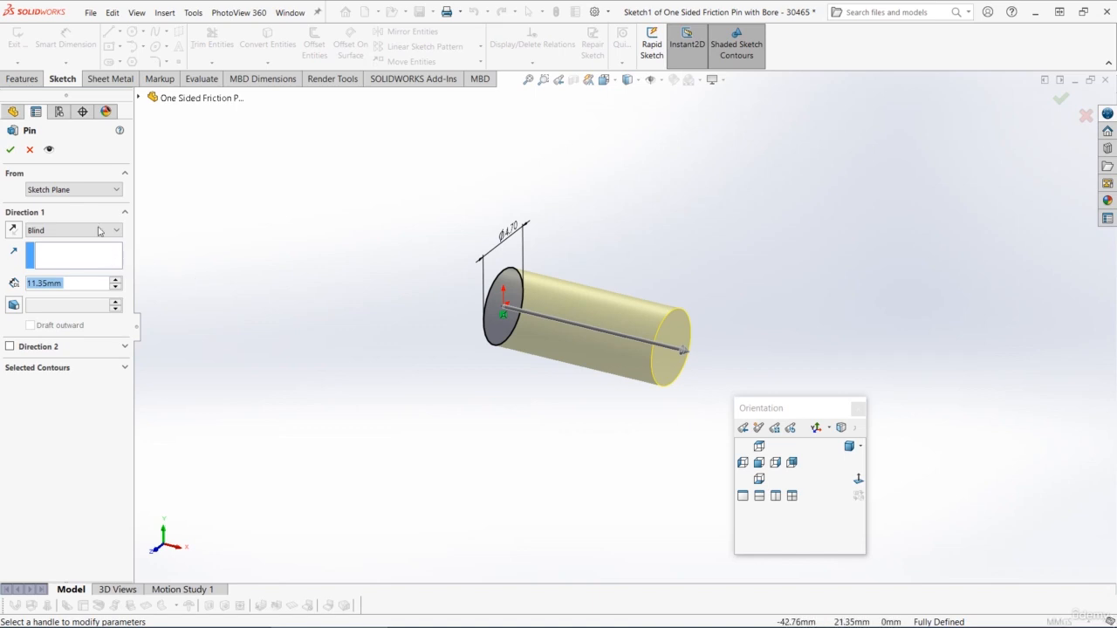
pyautogui.click(10, 151)
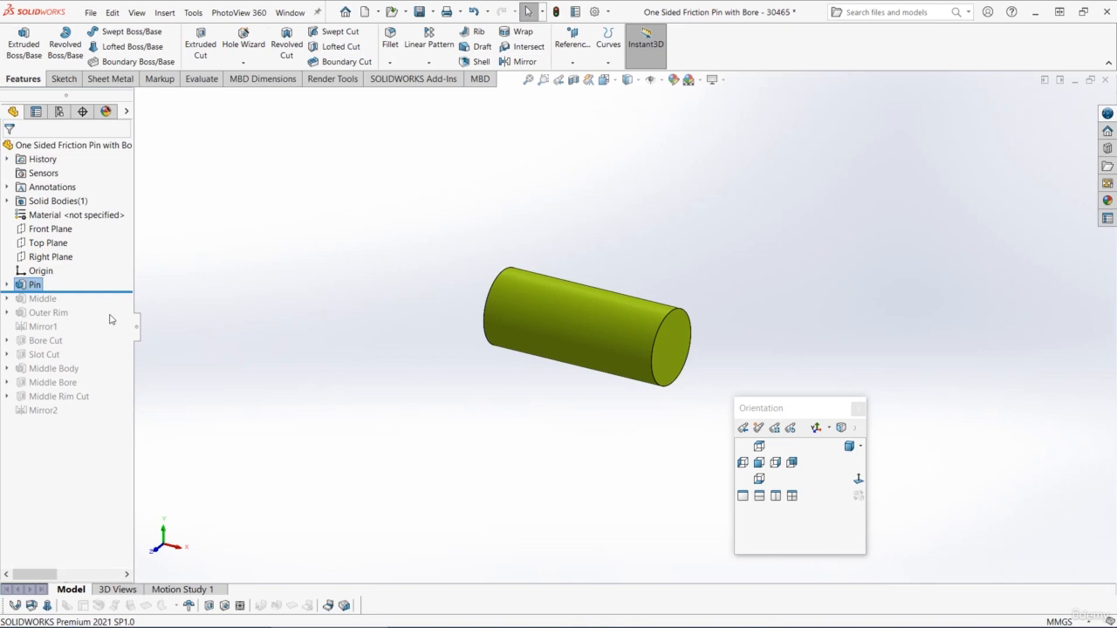
# Roll forward past the Middle feature and change its extrusion to Blind with a depth of 4.80 mm.
pyautogui.moveTo(90, 293); pyautogui.dragTo(92, 304)
pyautogui.click(42, 298)
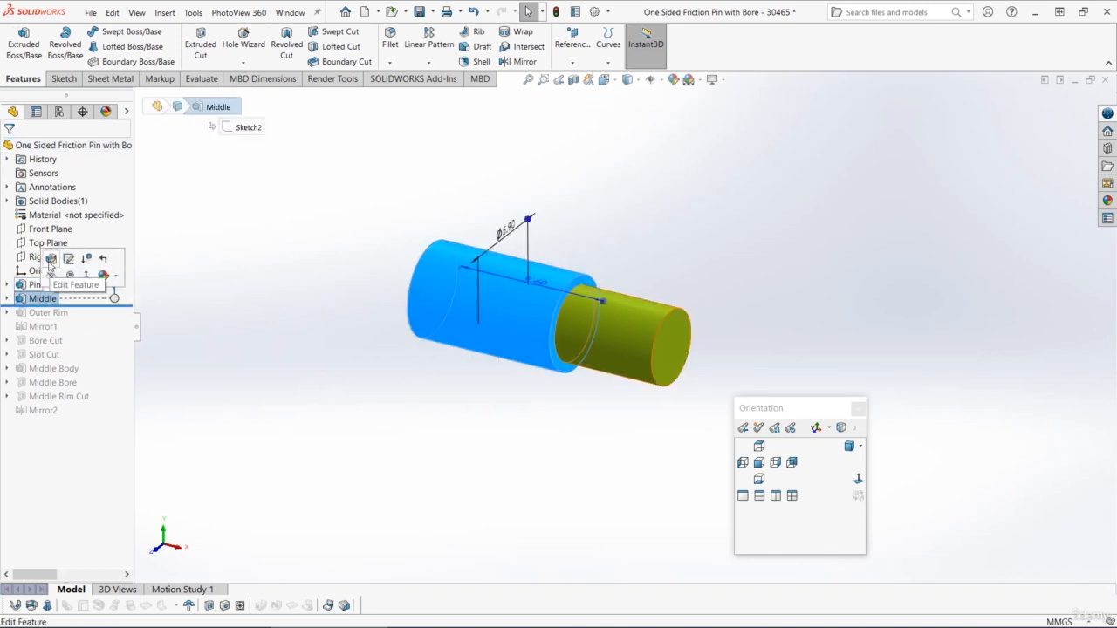
pyautogui.click(48, 260)
pyautogui.click(72, 229)
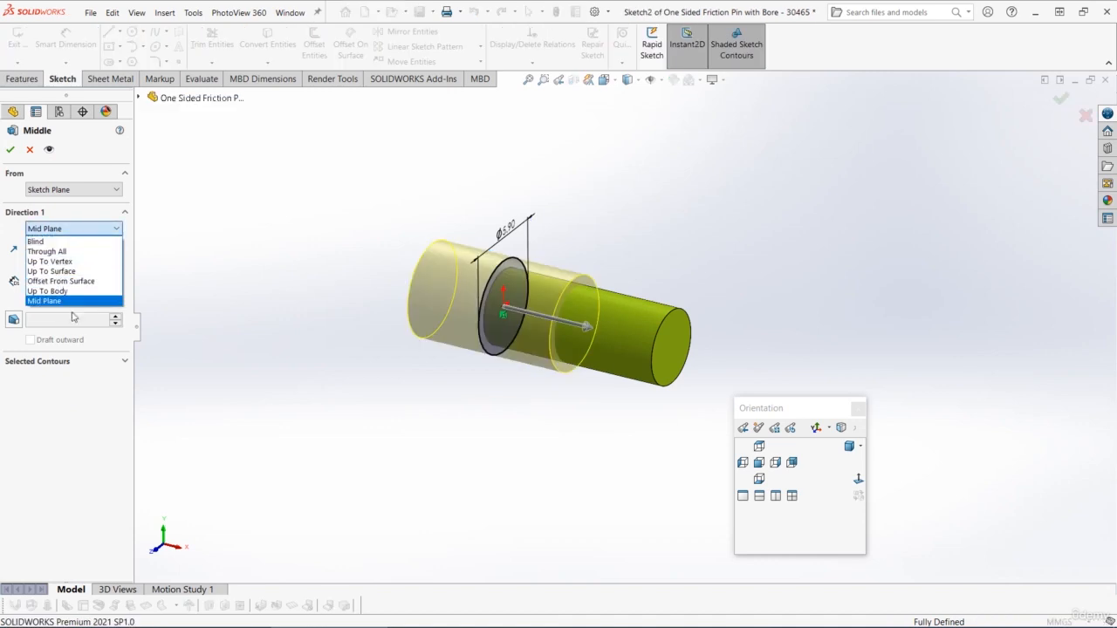
pyautogui.click(50, 242)
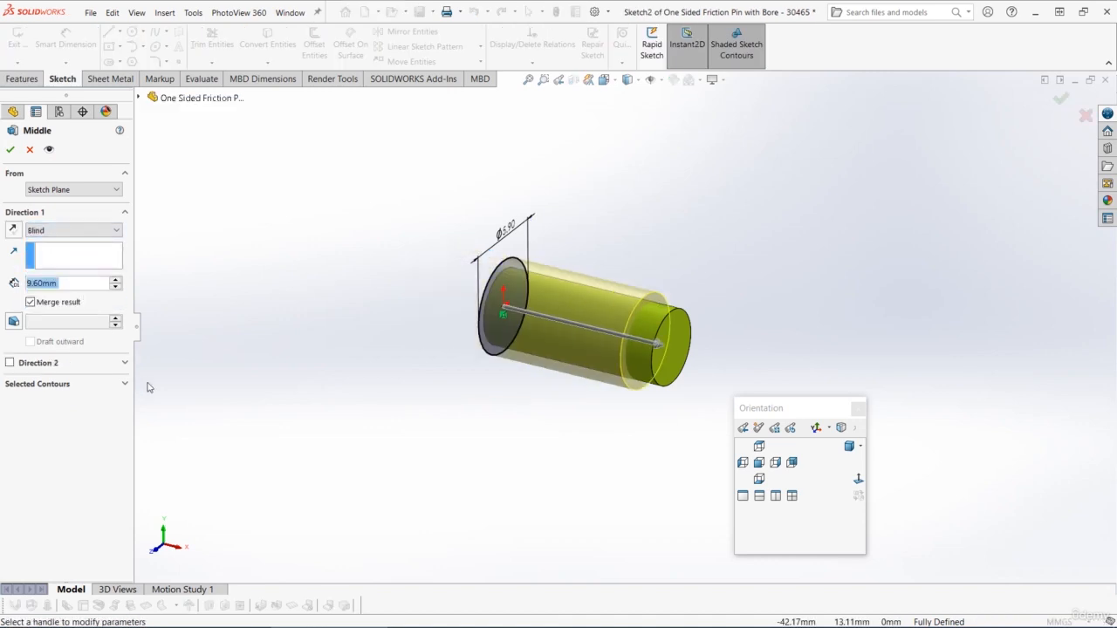
pyautogui.click(70, 283)
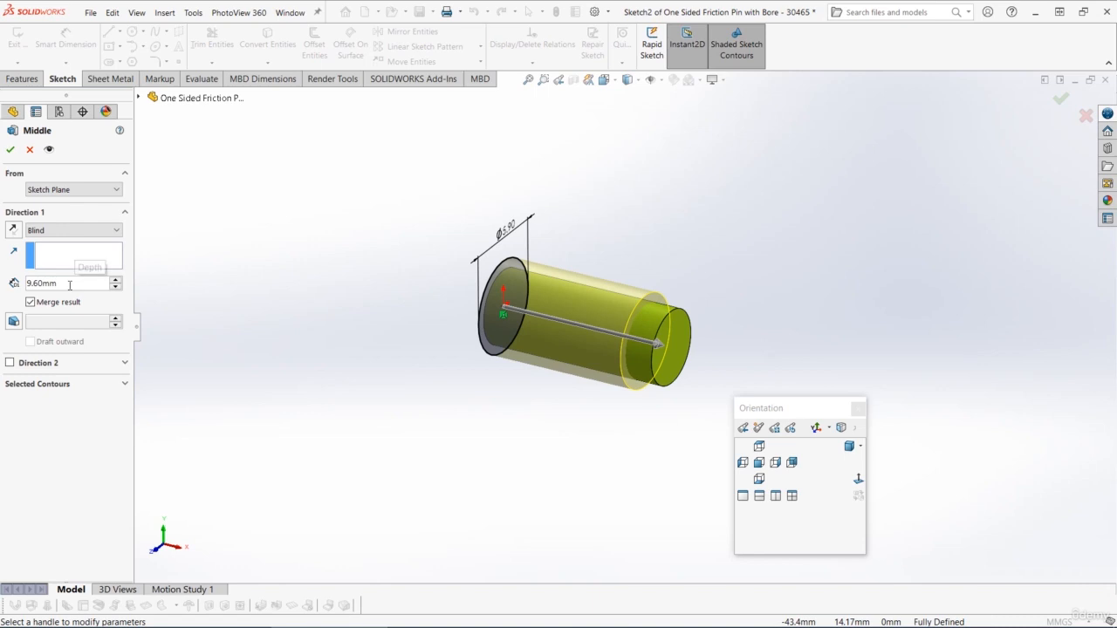
pyautogui.write('/2')
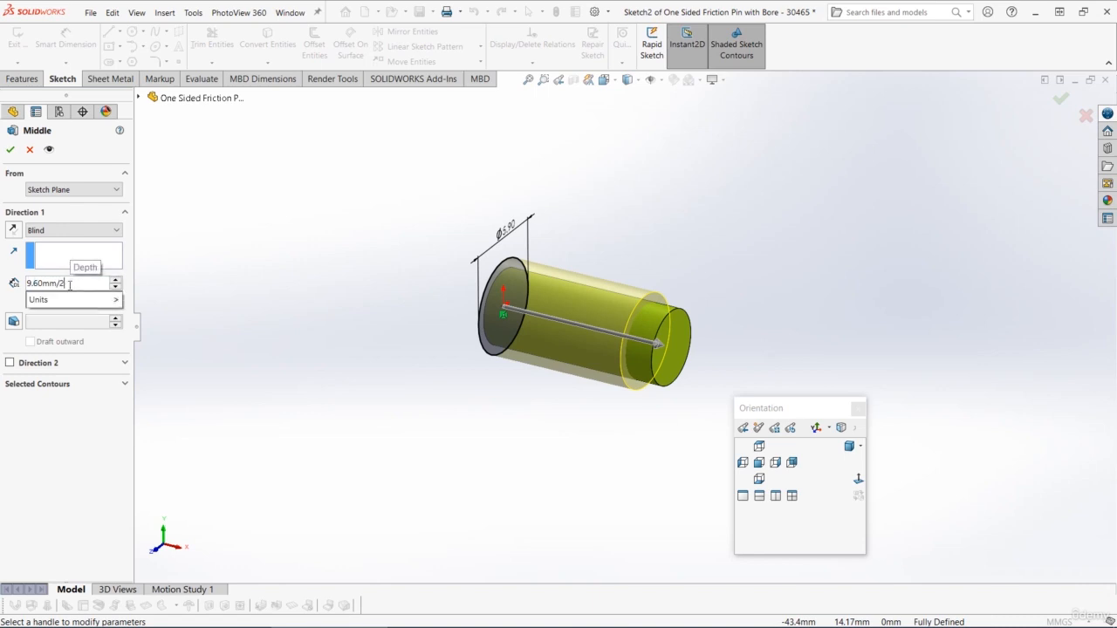
pyautogui.press('Return')
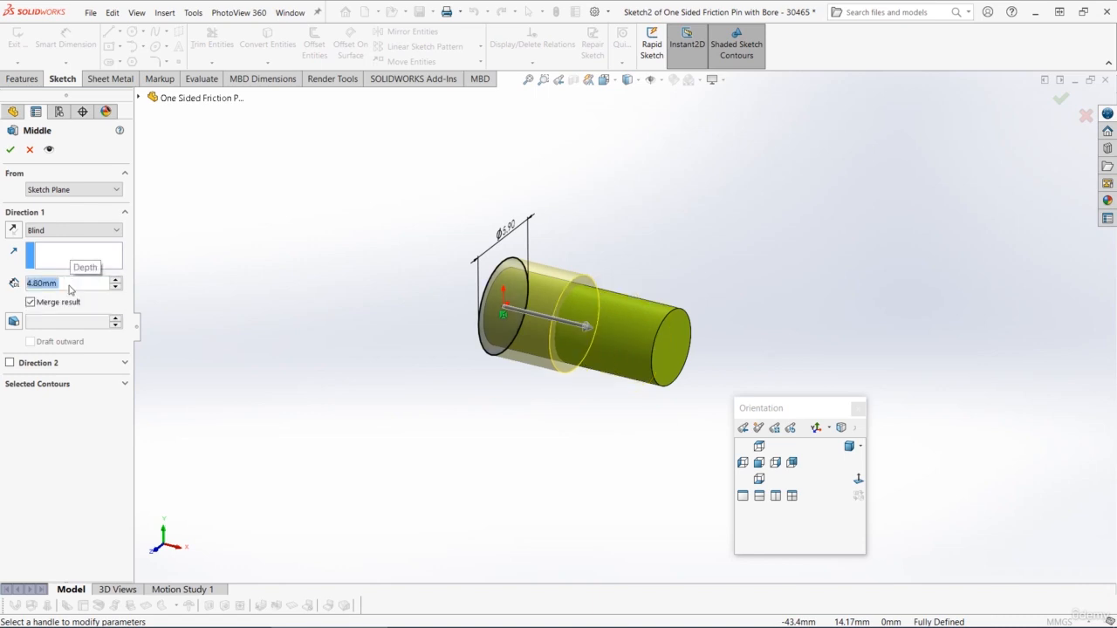
pyautogui.click(10, 151)
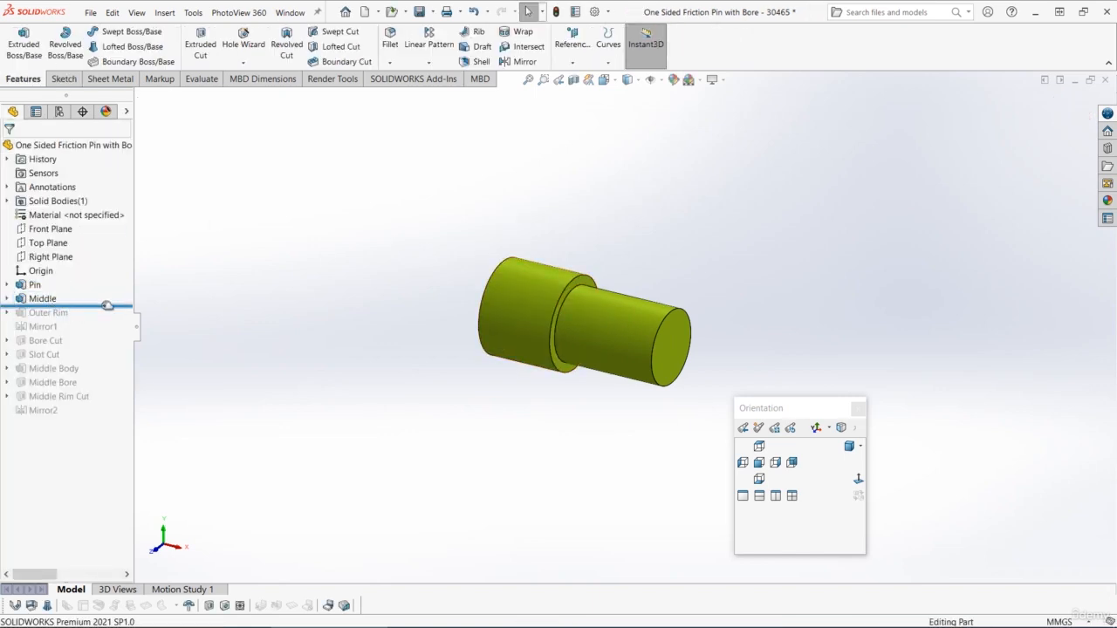
# Roll forward past the Outer Rim and Mirror1 features and delete Mirror1.
pyautogui.moveTo(107, 305); pyautogui.dragTo(79, 332)
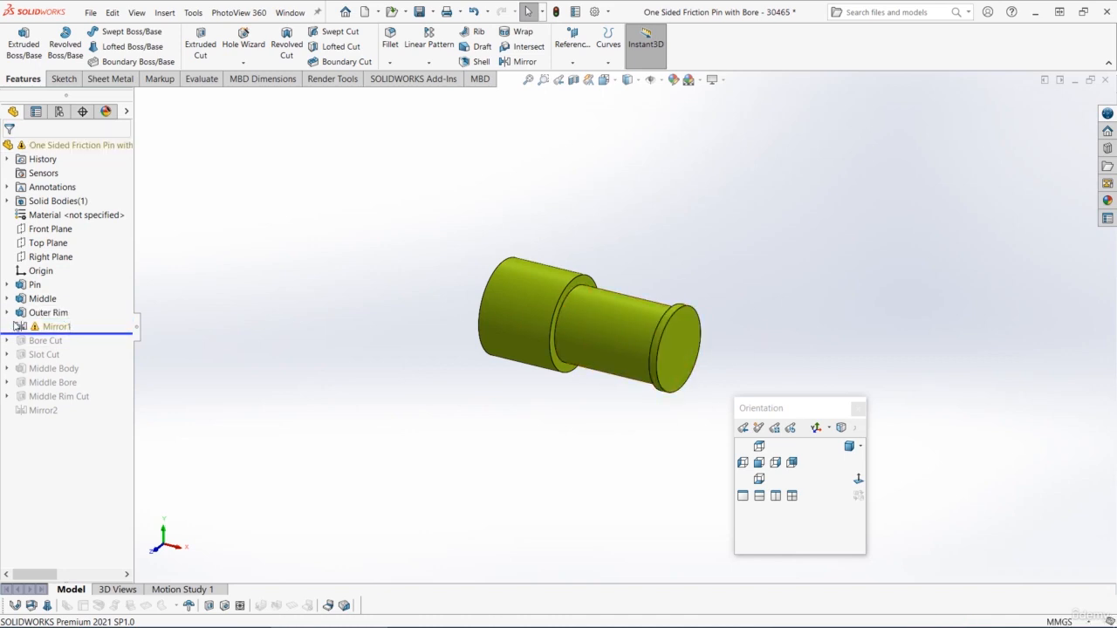
pyautogui.click(38, 330)
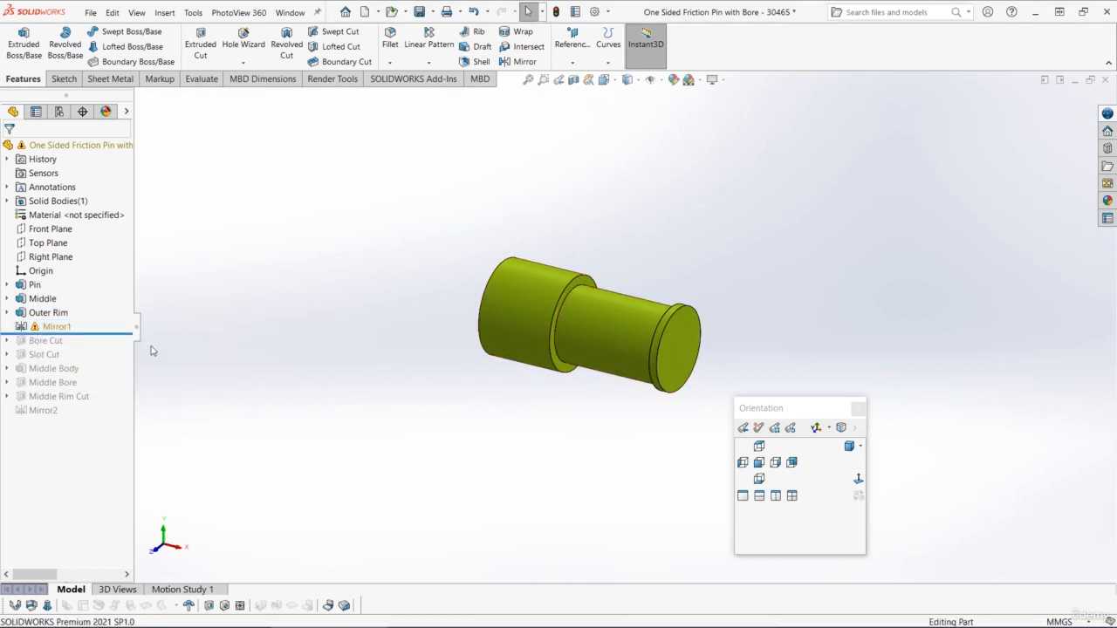
pyautogui.click(48, 329)
pyautogui.press('Delete')
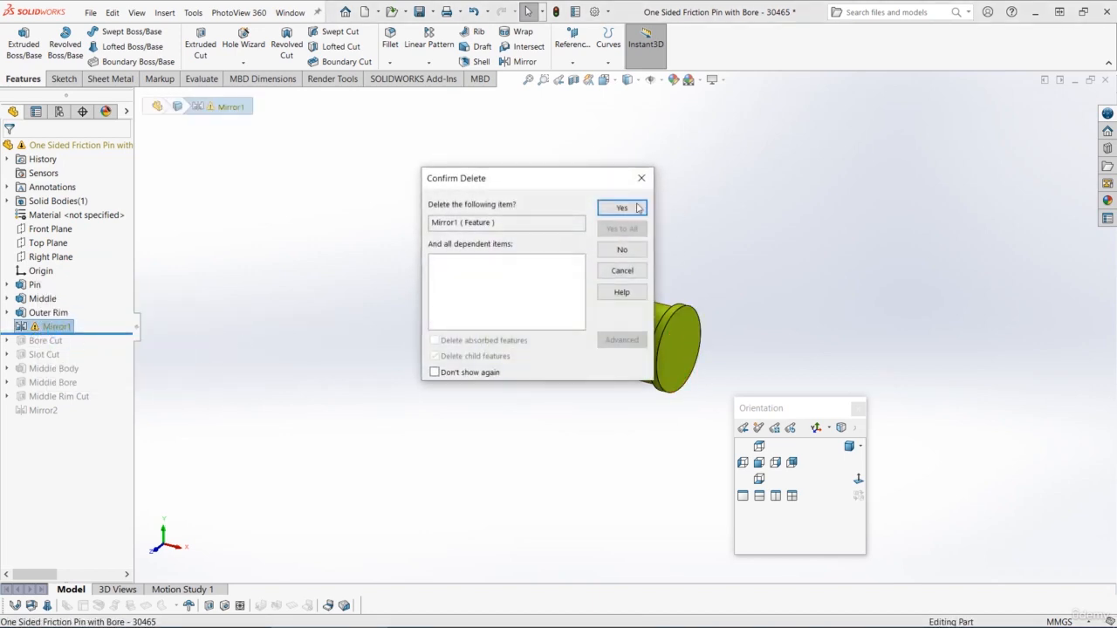
pyautogui.click(625, 209)
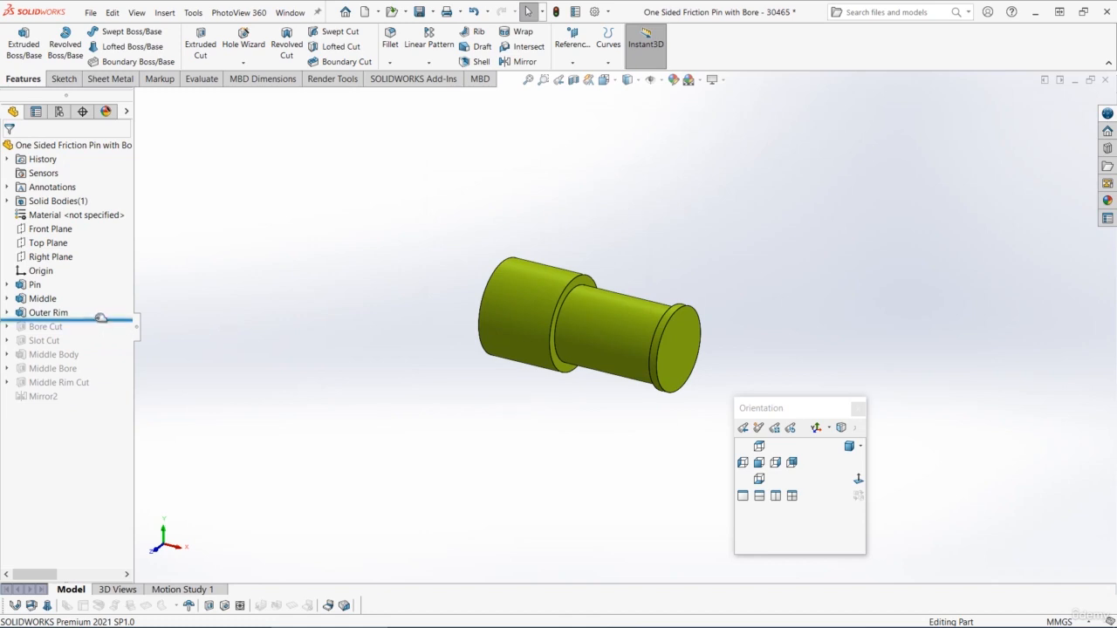
# Roll forward to Bore Cut and edit it to cut Through All in one direction only, reversed to run through the pin.
pyautogui.moveTo(98, 319); pyautogui.dragTo(80, 348)
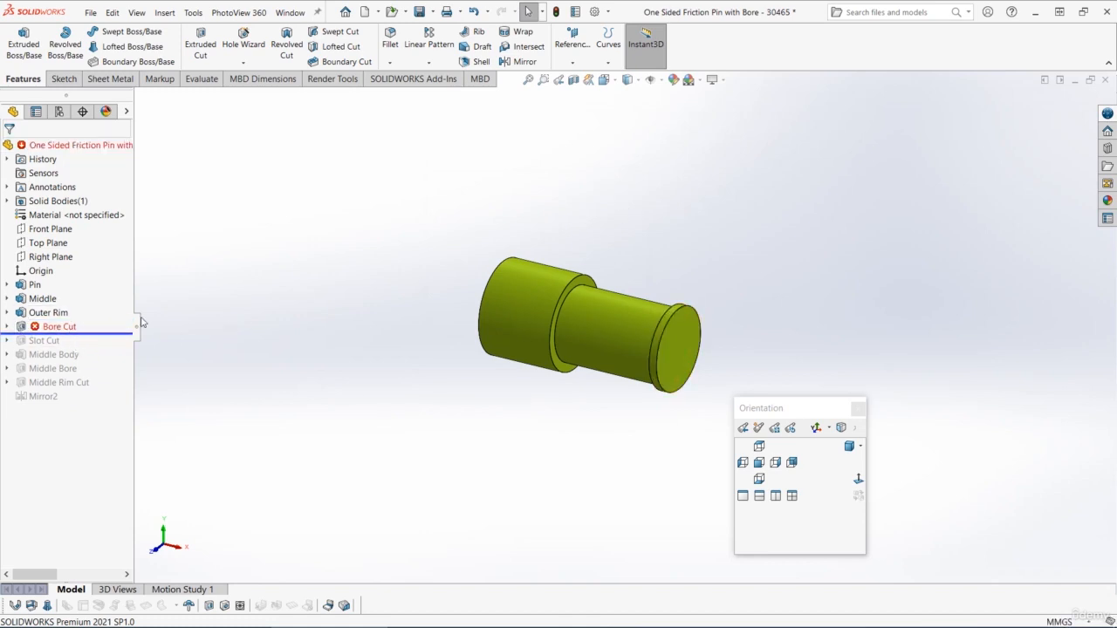
pyautogui.click(7, 326)
pyautogui.click(56, 341)
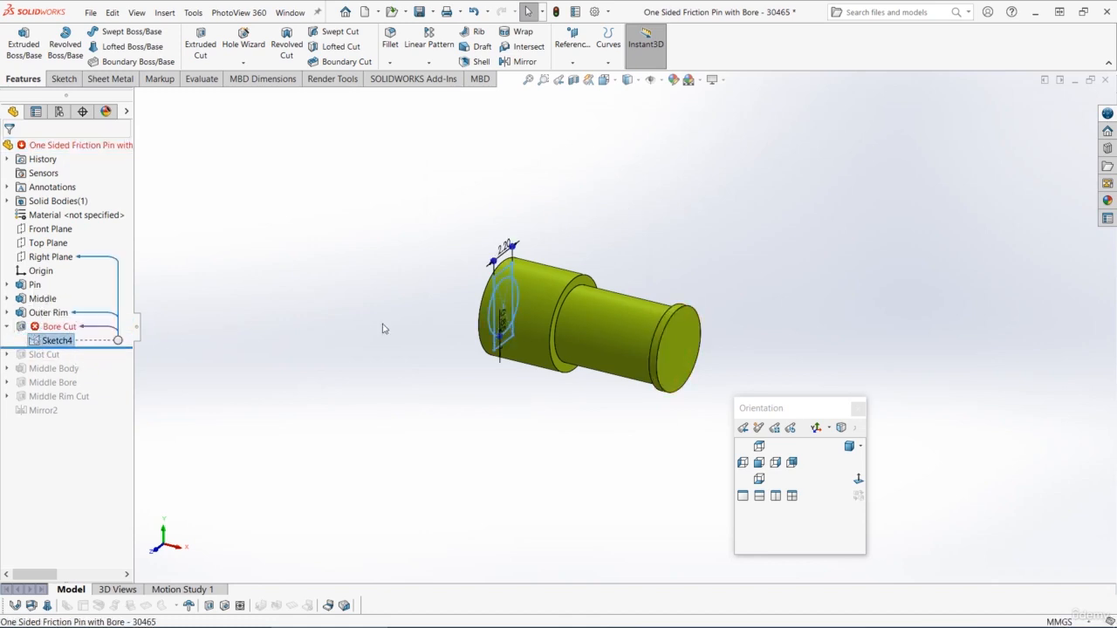
pyautogui.click(59, 327)
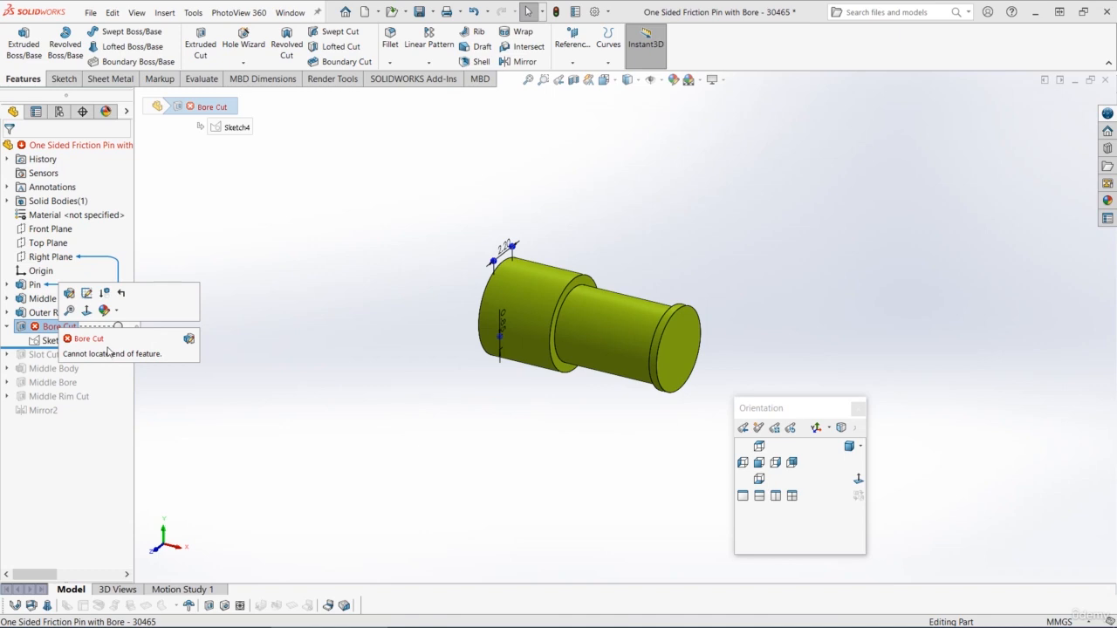
pyautogui.click(70, 294)
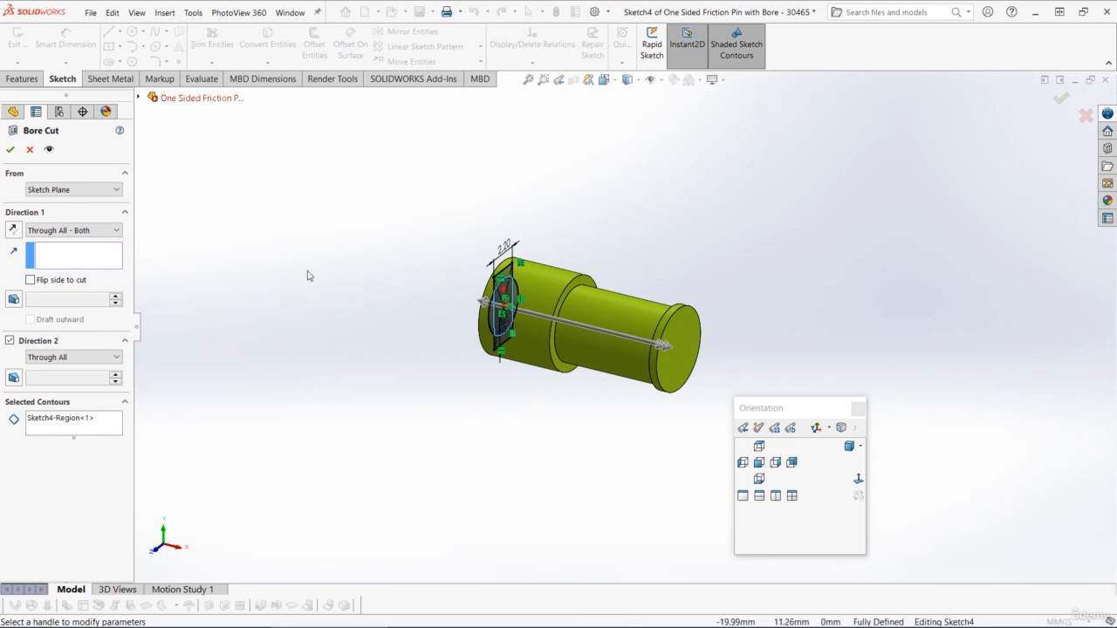
pyautogui.click(9, 341)
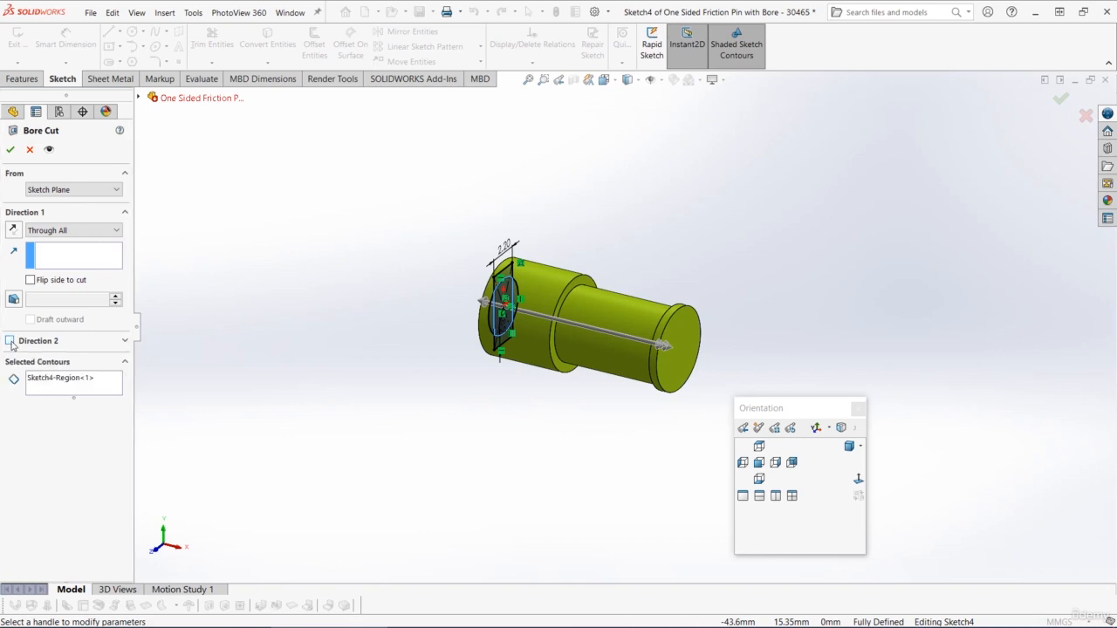
pyautogui.click(17, 232)
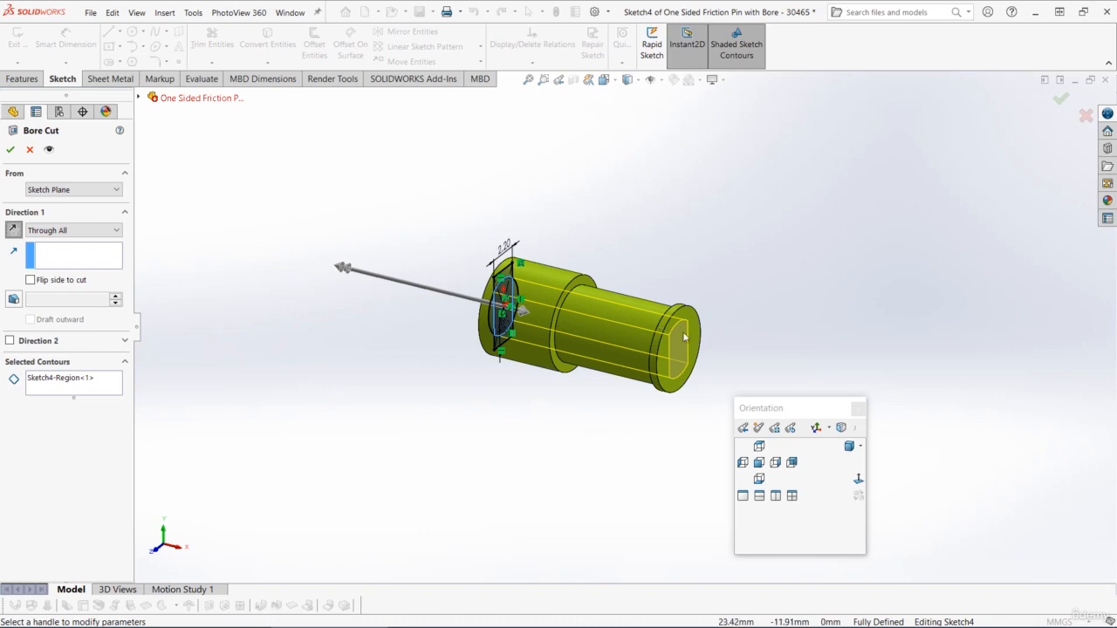
pyautogui.click(11, 150)
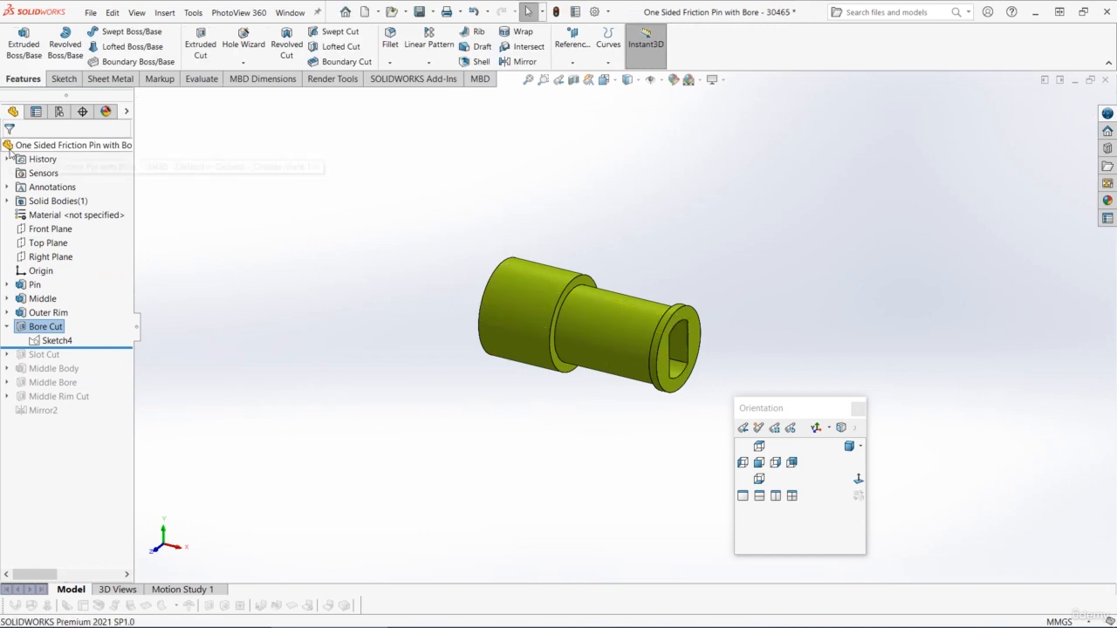
# Roll the model forward past the Slot Cut feature and inspect its underlying sketch, Sketch5.
pyautogui.moveTo(688, 266)
pyautogui.mouseDown(button='middle')
pyautogui.moveTo(586, 219)
pyautogui.moveTo(688, 252)
pyautogui.mouseUp(button='middle')
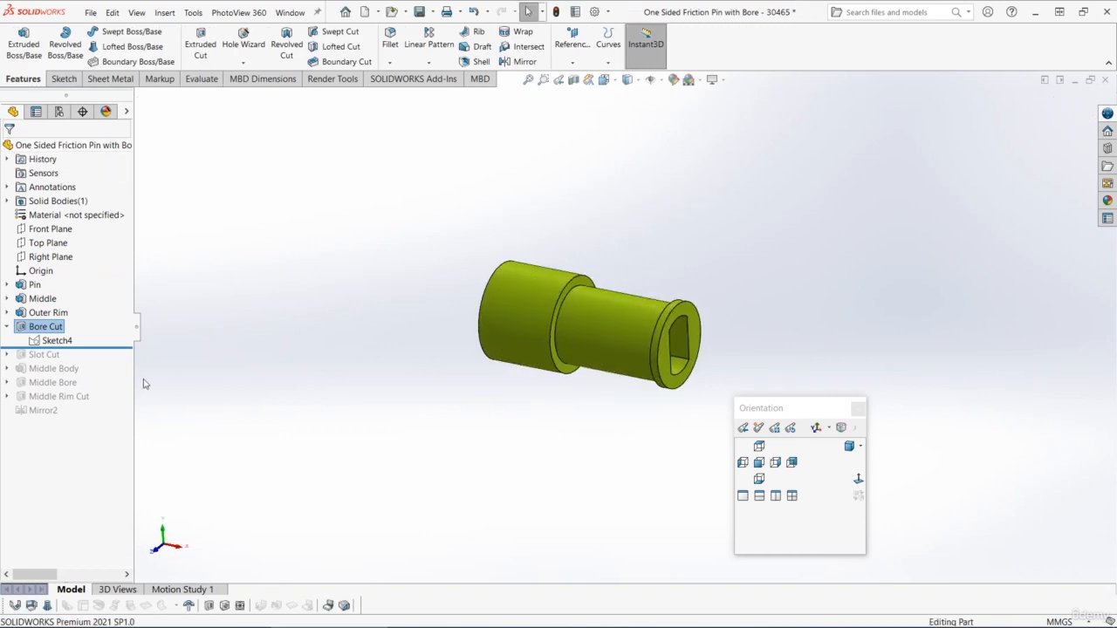
pyautogui.moveTo(96, 347); pyautogui.dragTo(94, 361)
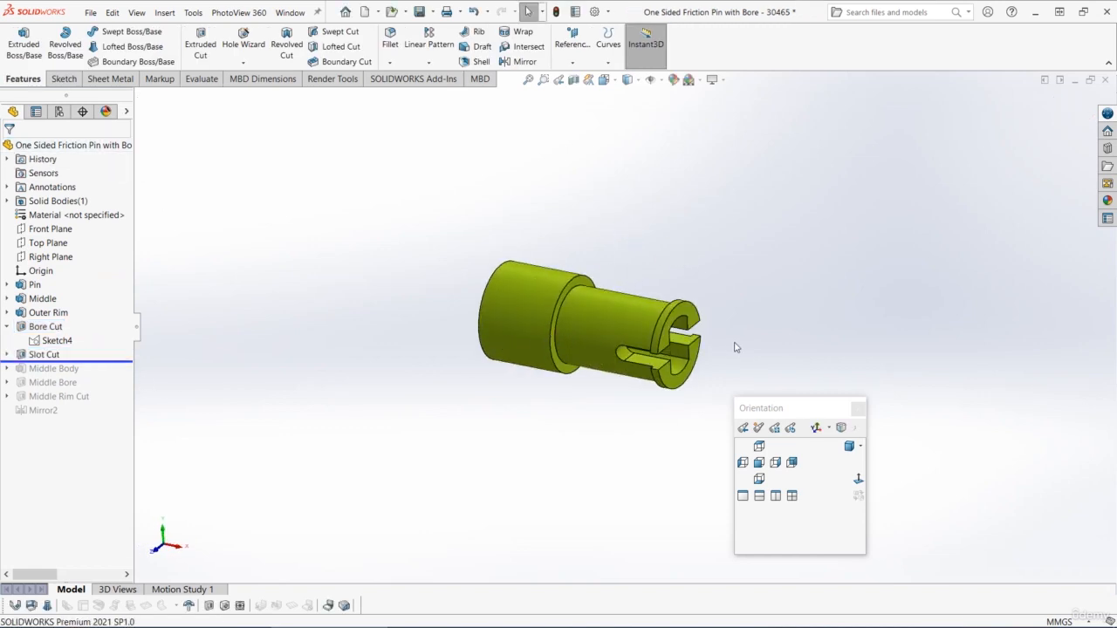
pyautogui.scroll(1, 728, 352)
pyautogui.scroll(-1, 727, 353)
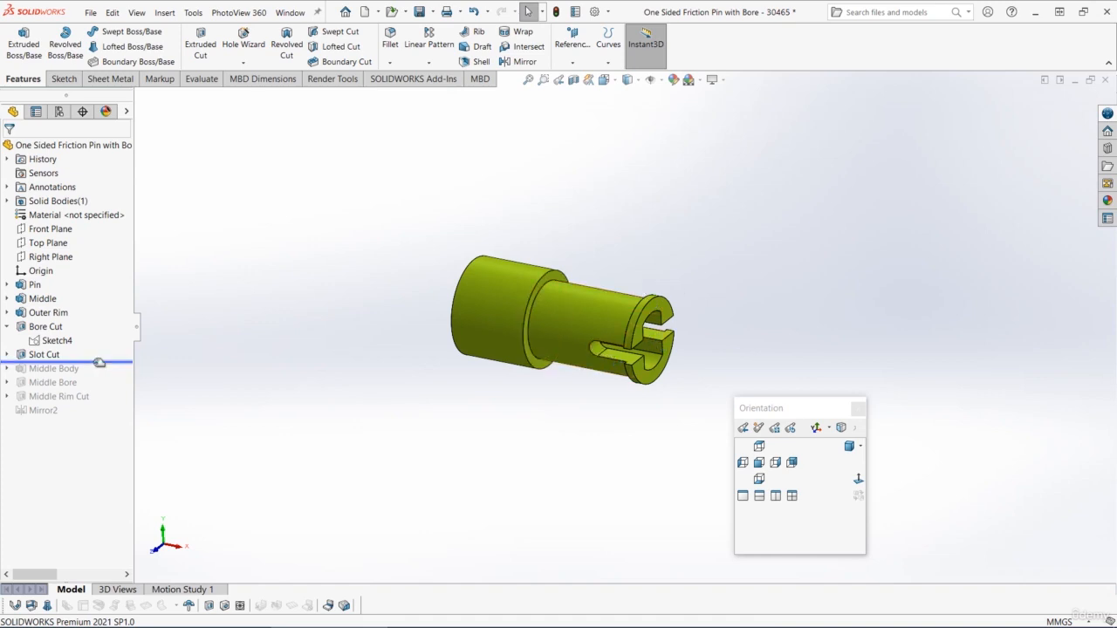
pyautogui.click(7, 355)
pyautogui.click(44, 369)
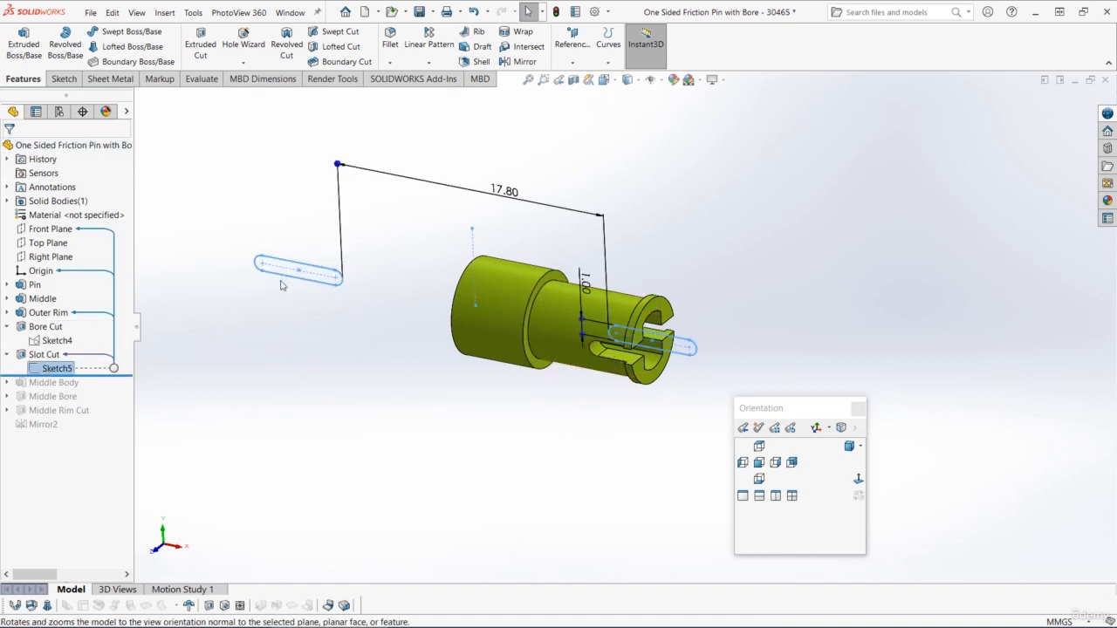
pyautogui.click(440, 266)
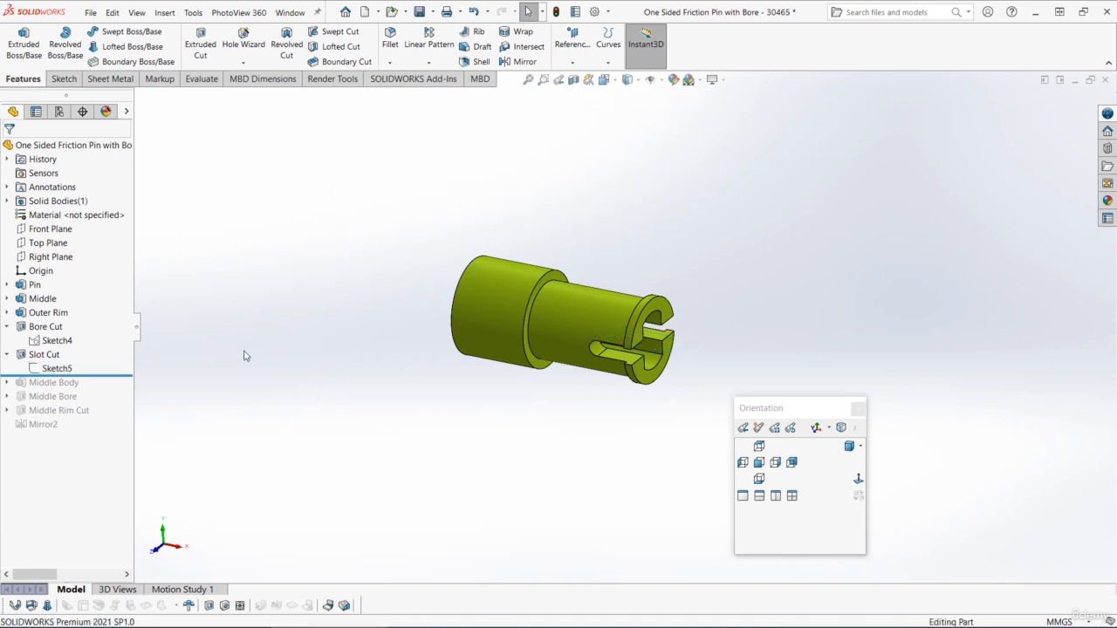
# Roll forward one feature at a time through Middle Body, Middle Bore, Middle Rim Cut and Mirror2, and save the part.
pyautogui.moveTo(96, 383); pyautogui.dragTo(96, 390)
pyautogui.moveTo(516, 303)
pyautogui.mouseDown(button='middle')
pyautogui.moveTo(421, 267)
pyautogui.moveTo(514, 307)
pyautogui.mouseUp(button='middle')
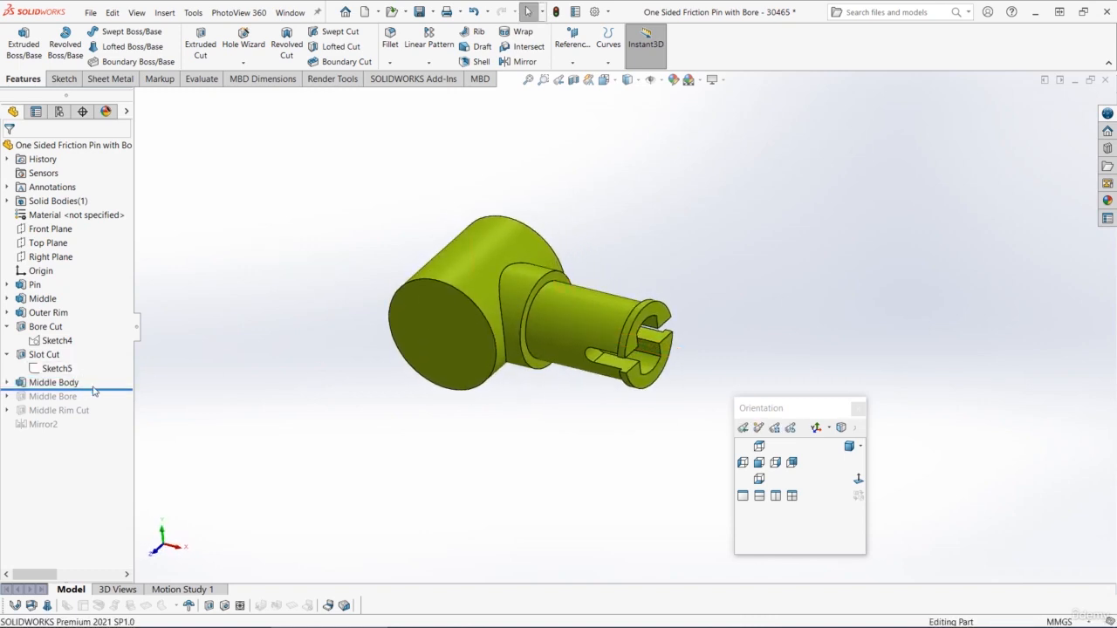
pyautogui.moveTo(101, 390); pyautogui.dragTo(109, 401)
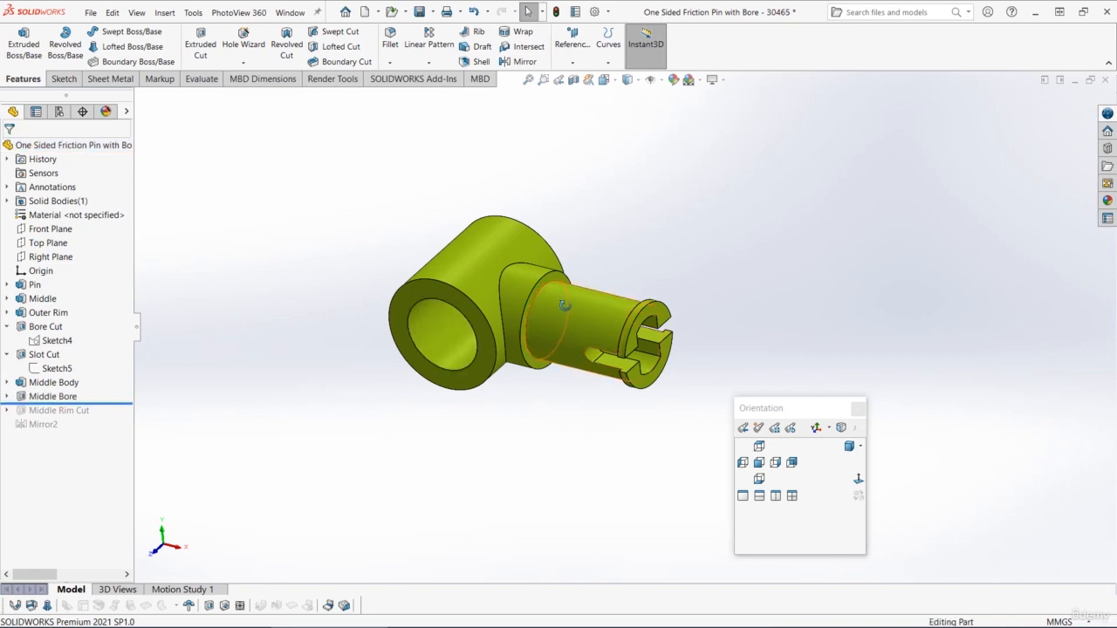
pyautogui.moveTo(550, 318)
pyautogui.mouseDown(button='middle')
pyautogui.moveTo(616, 250)
pyautogui.moveTo(553, 323)
pyautogui.mouseUp(button='middle')
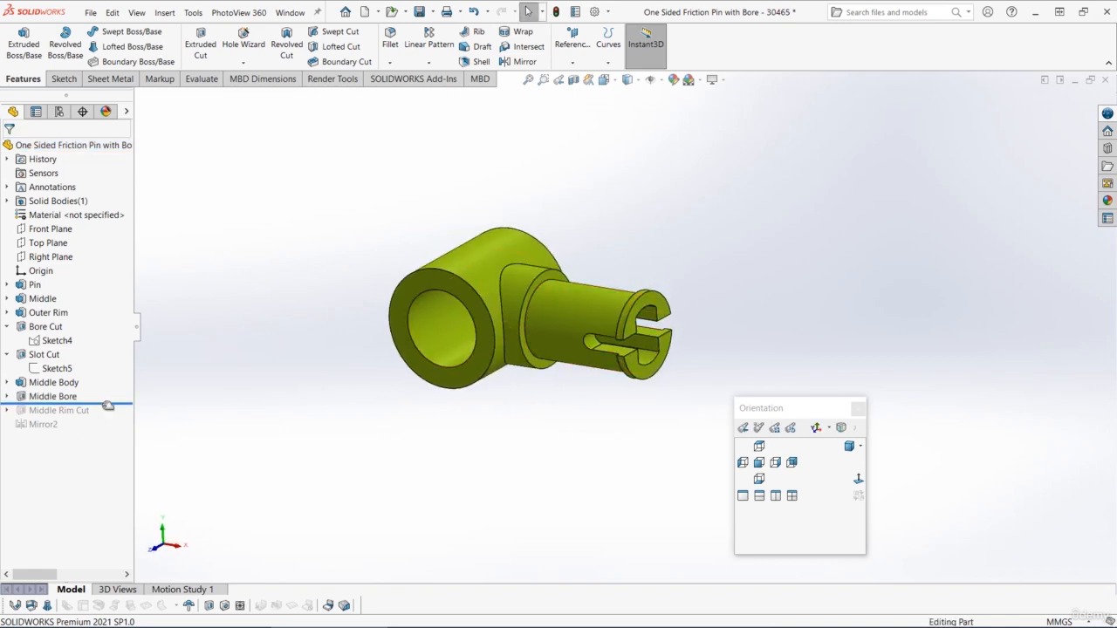
pyautogui.moveTo(105, 404); pyautogui.dragTo(107, 417)
pyautogui.moveTo(295, 333)
pyautogui.mouseDown(button='middle')
pyautogui.moveTo(349, 284)
pyautogui.moveTo(305, 331)
pyautogui.mouseUp(button='middle')
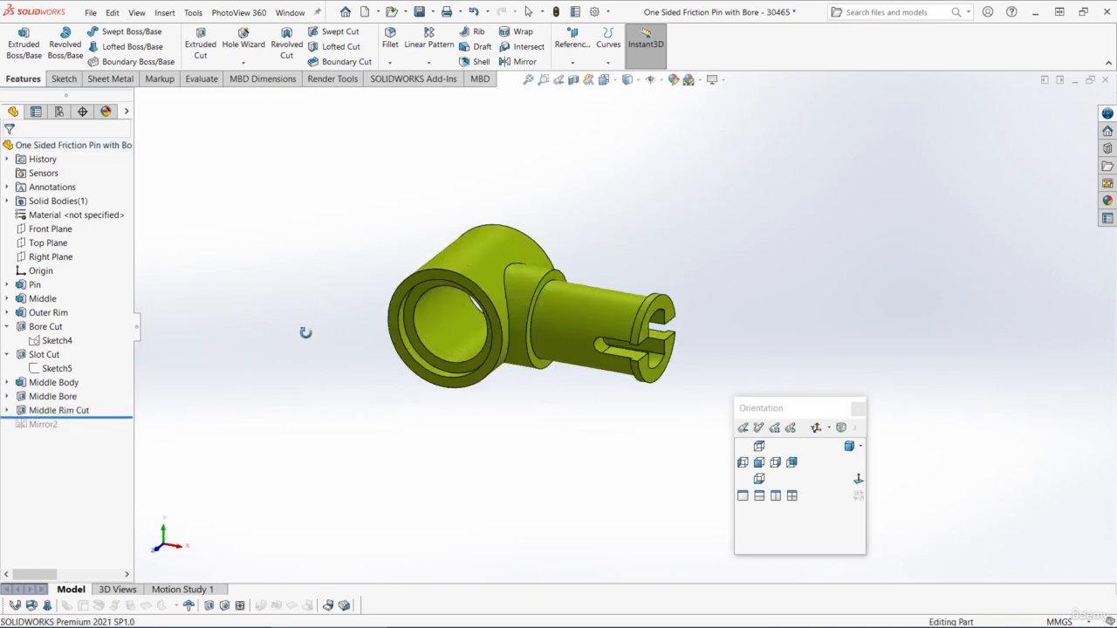
pyautogui.moveTo(117, 418); pyautogui.dragTo(131, 431)
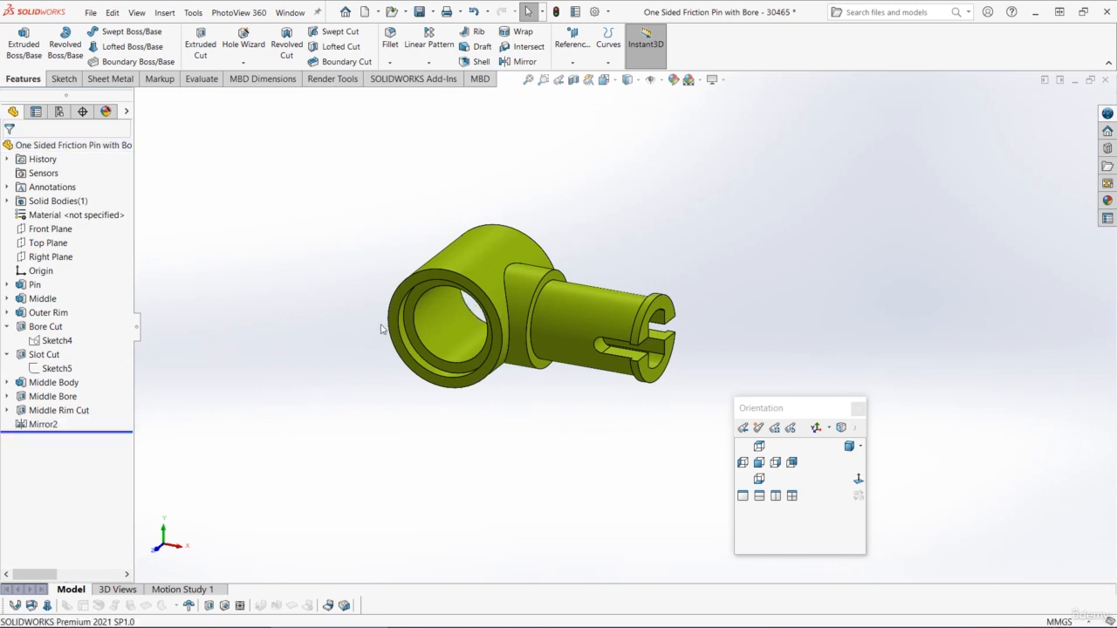
pyautogui.moveTo(383, 329); pyautogui.dragTo(389, 352, button='middle')
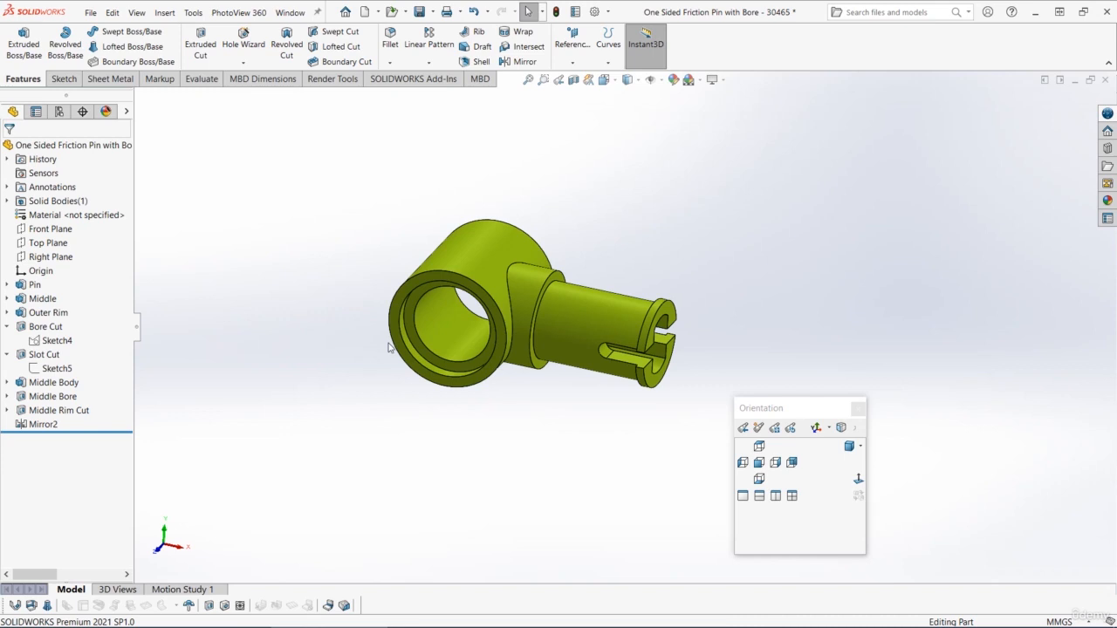
pyautogui.hotkey('ctrl', 's')
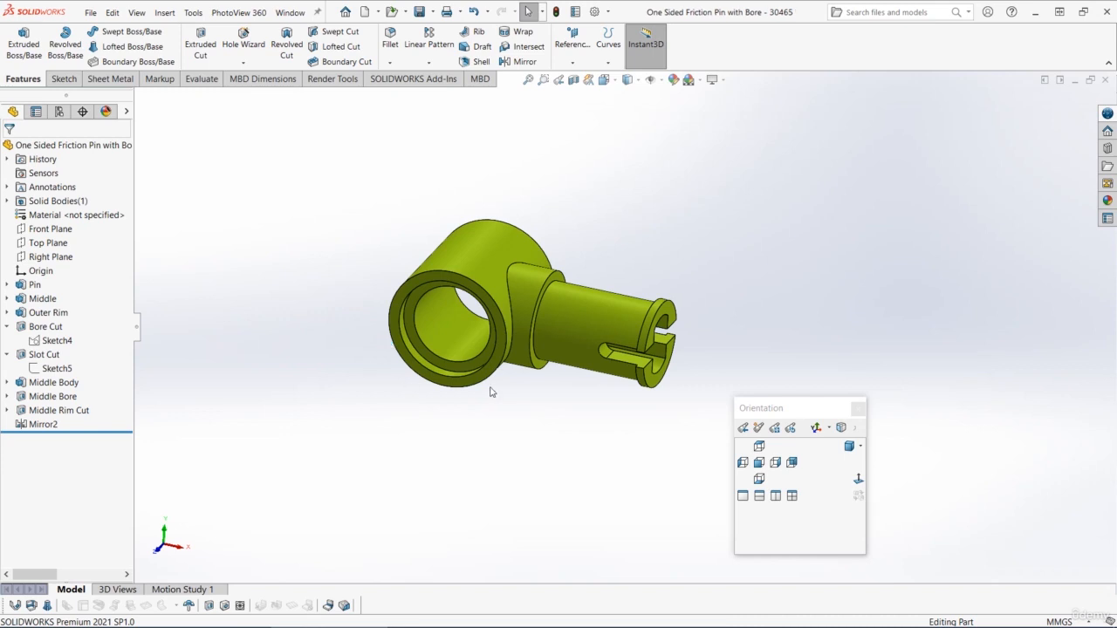